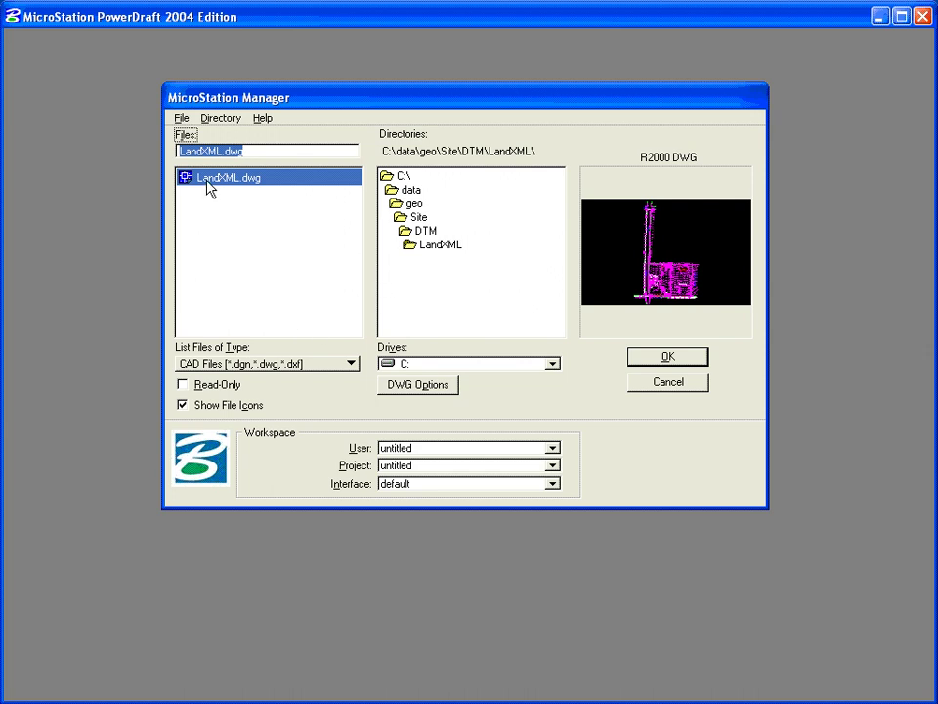
Open LandXML.dwg and accept the default DWG/DXF units to load the site drawing
click(670, 360)
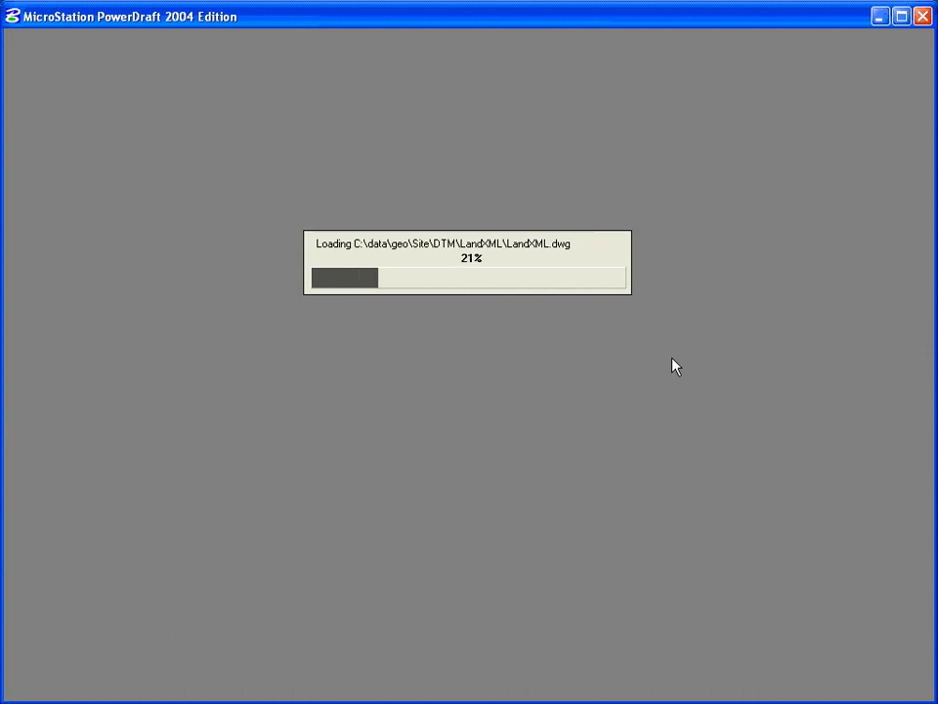
click(469, 393)
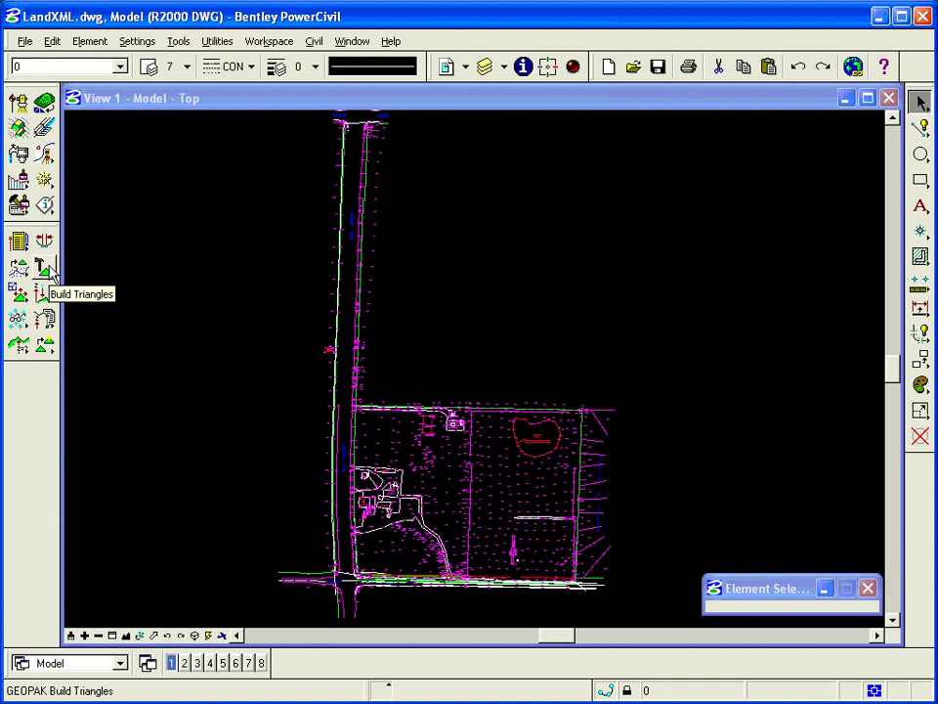
Build triangles from Existing.dat into Existing.tin, overwriting the old TIN file
click(44, 266)
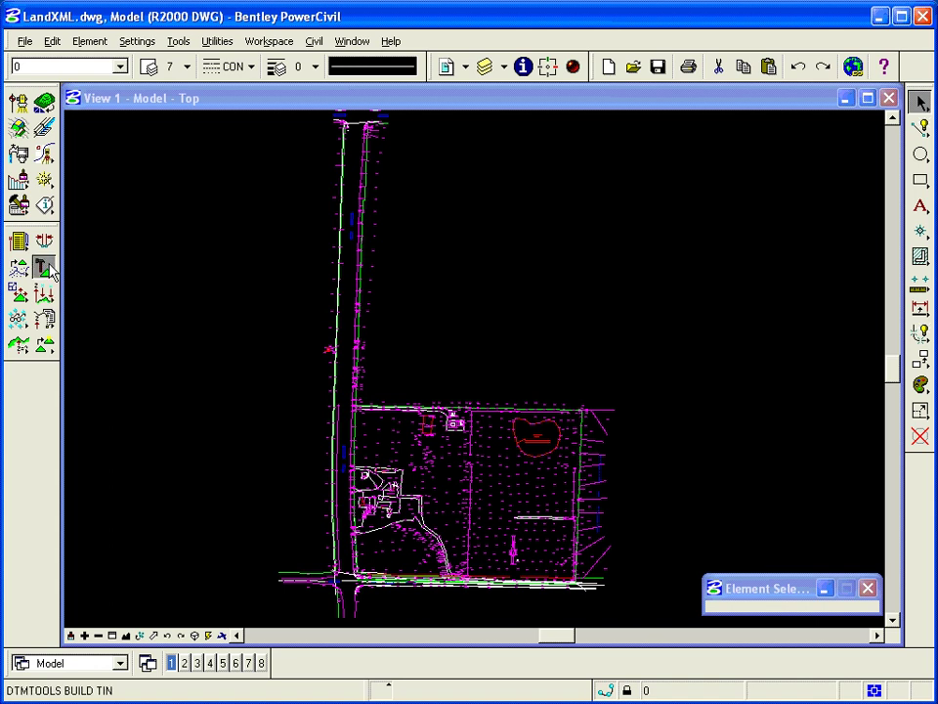
click(399, 179)
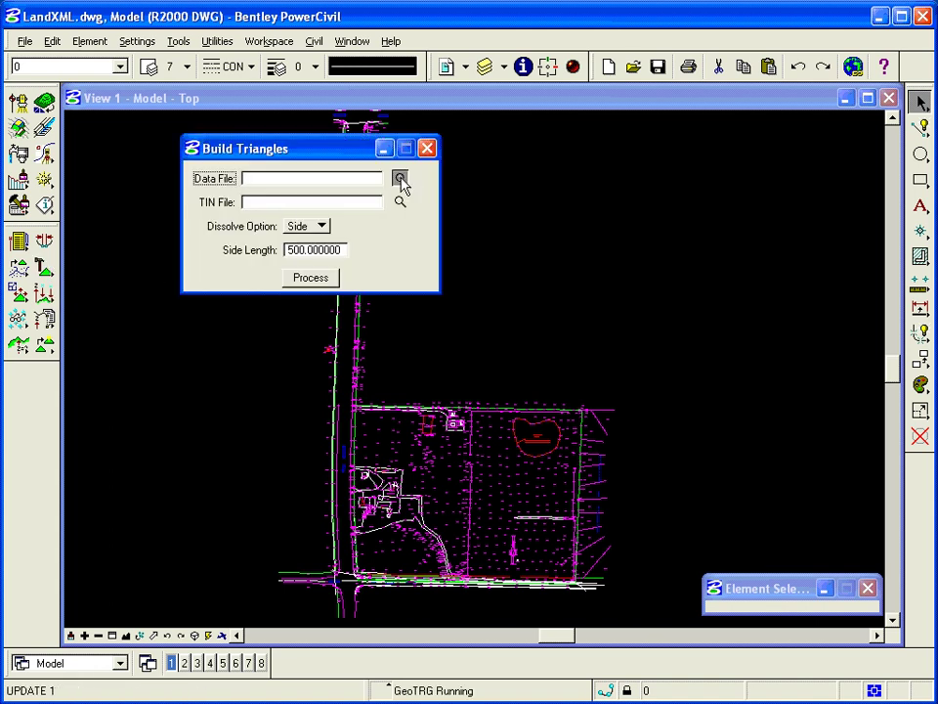
click(278, 229)
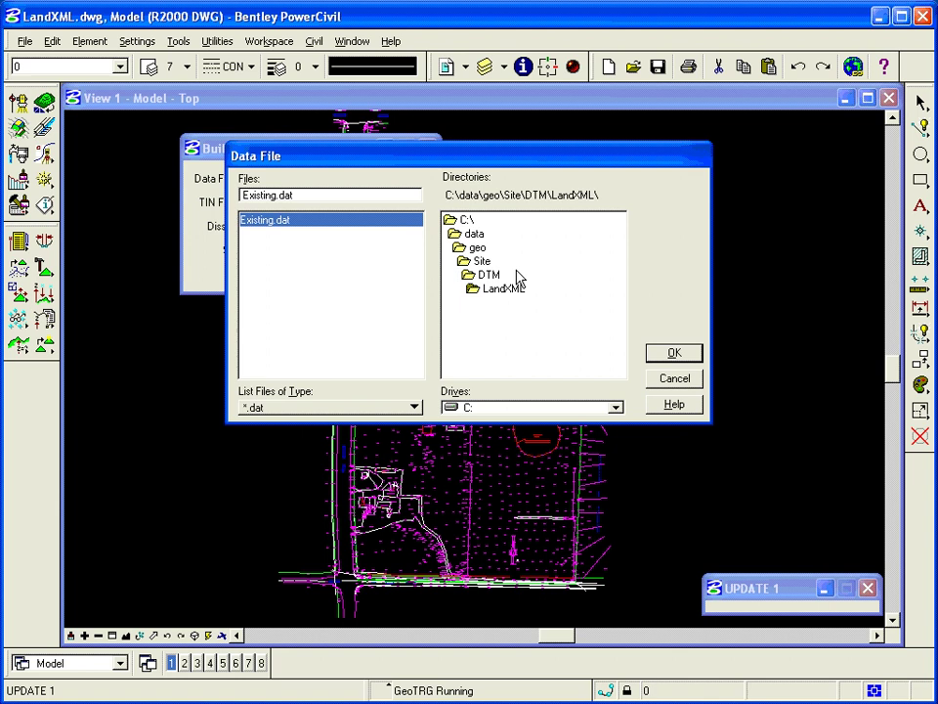
click(675, 353)
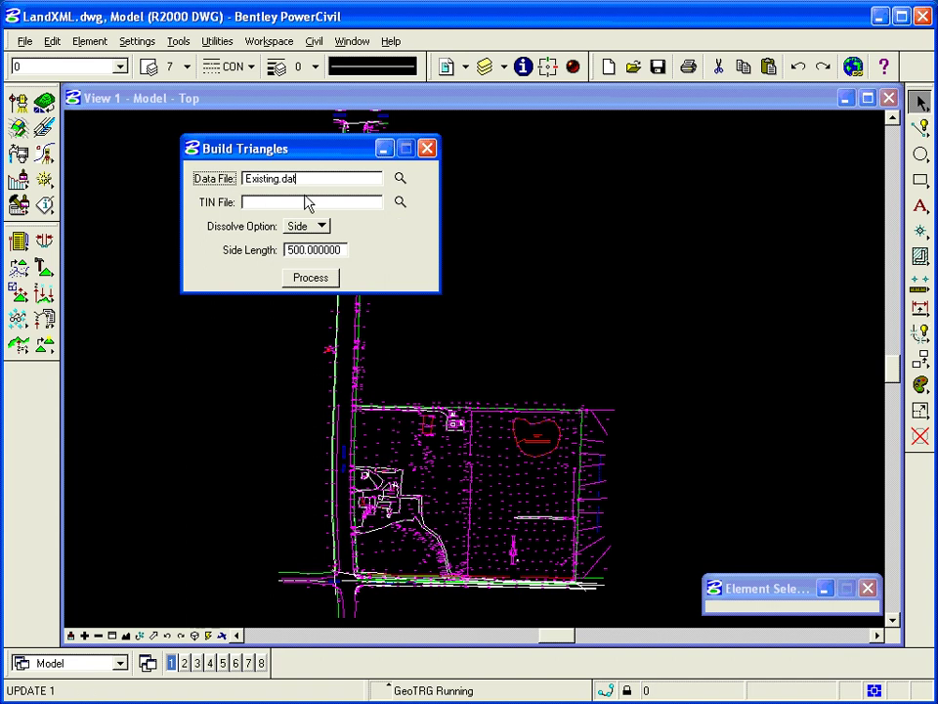
click(399, 201)
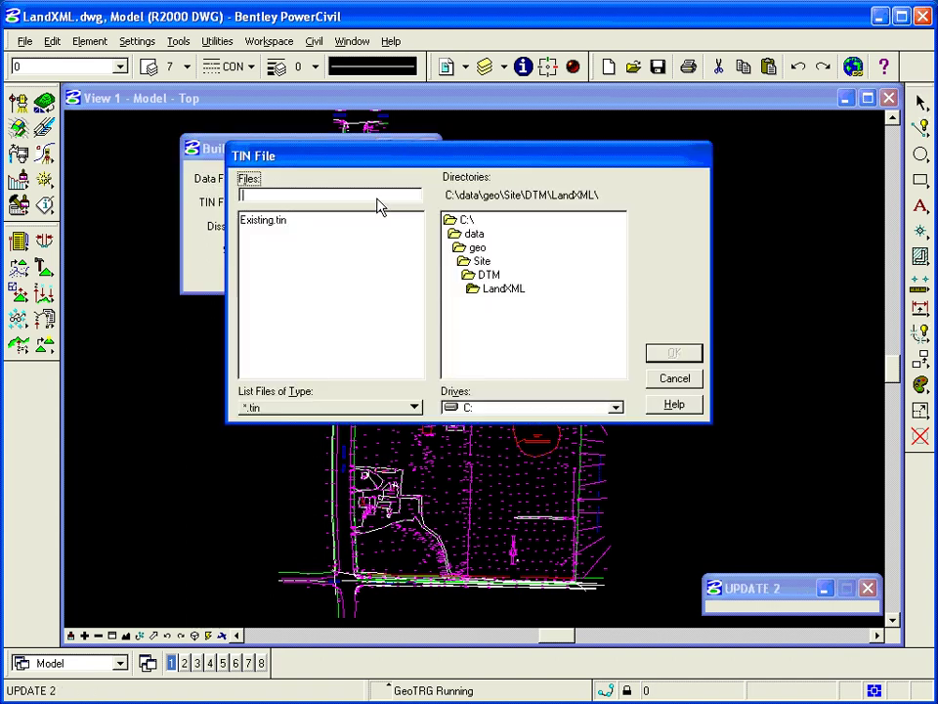
click(294, 223)
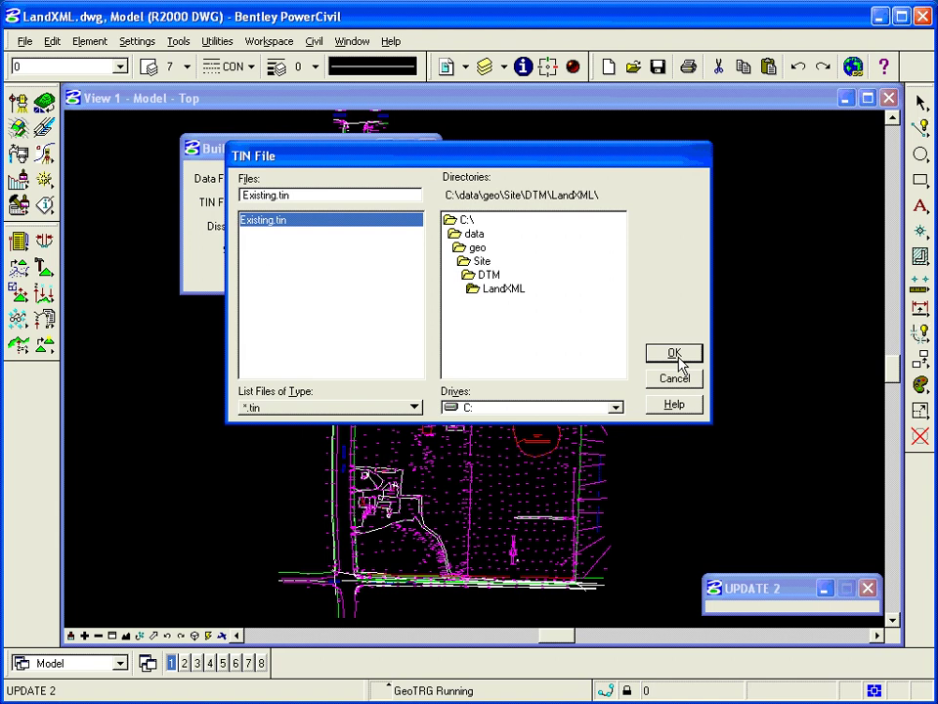
click(679, 358)
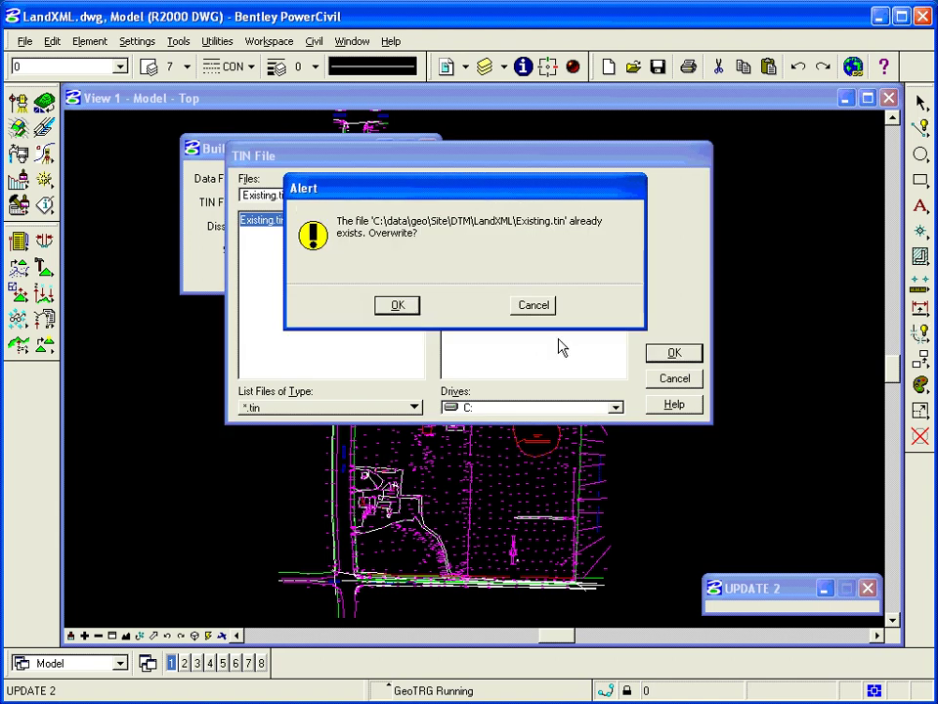
click(398, 306)
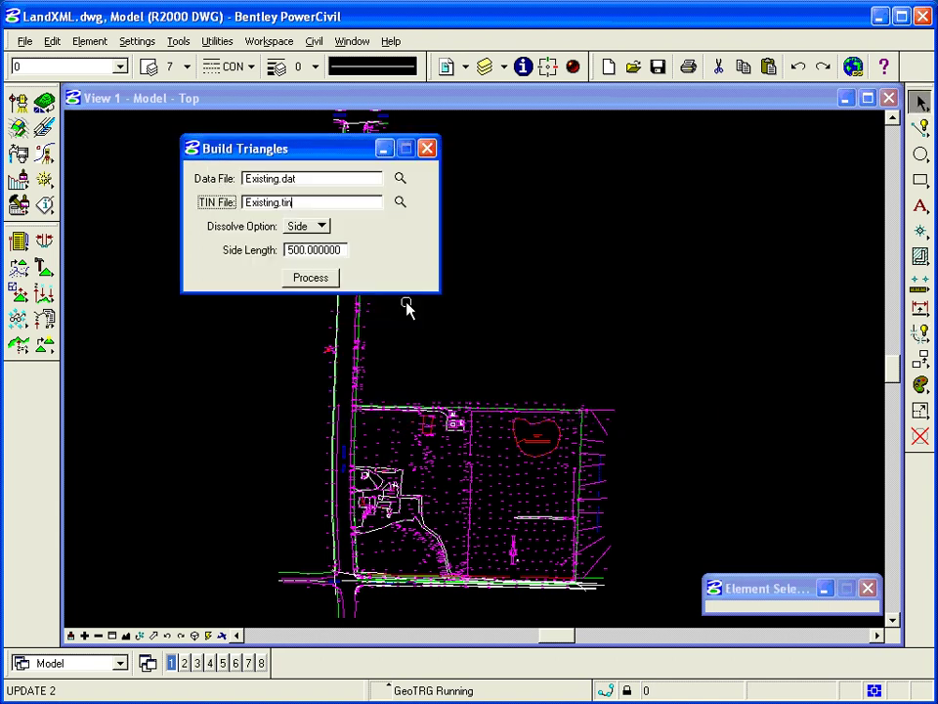
click(311, 279)
click(397, 306)
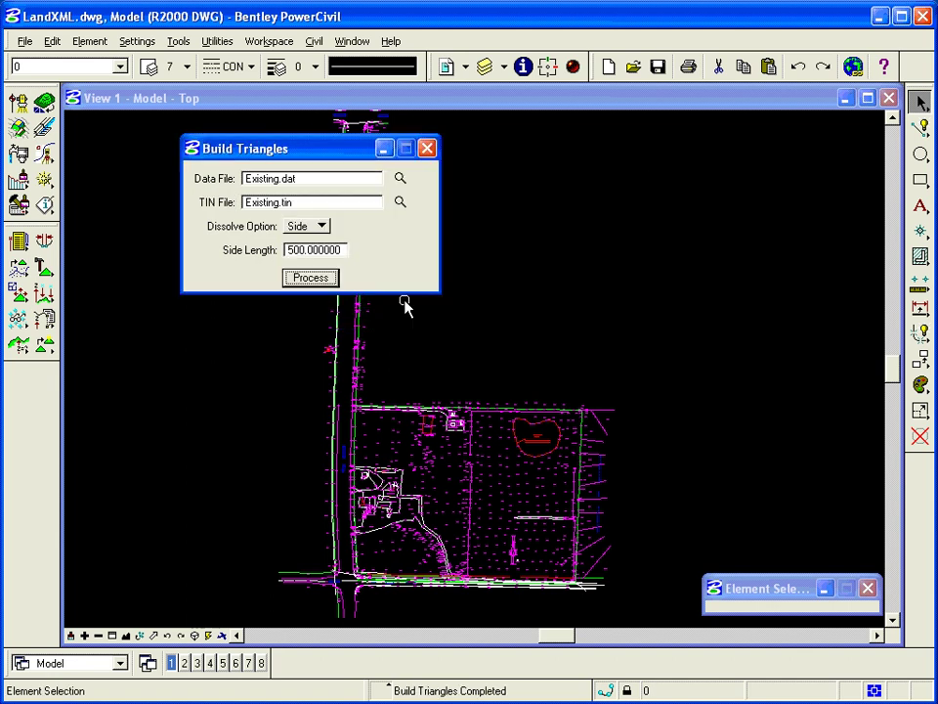
Load the Existing.tin triangles into the view as display-only DTM features
click(428, 149)
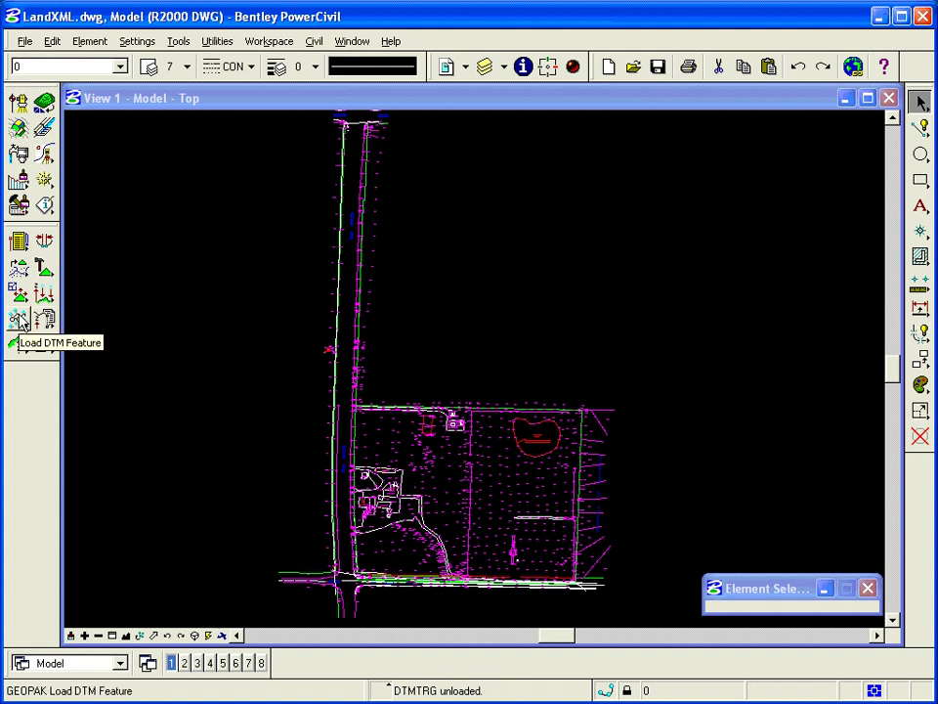
click(19, 321)
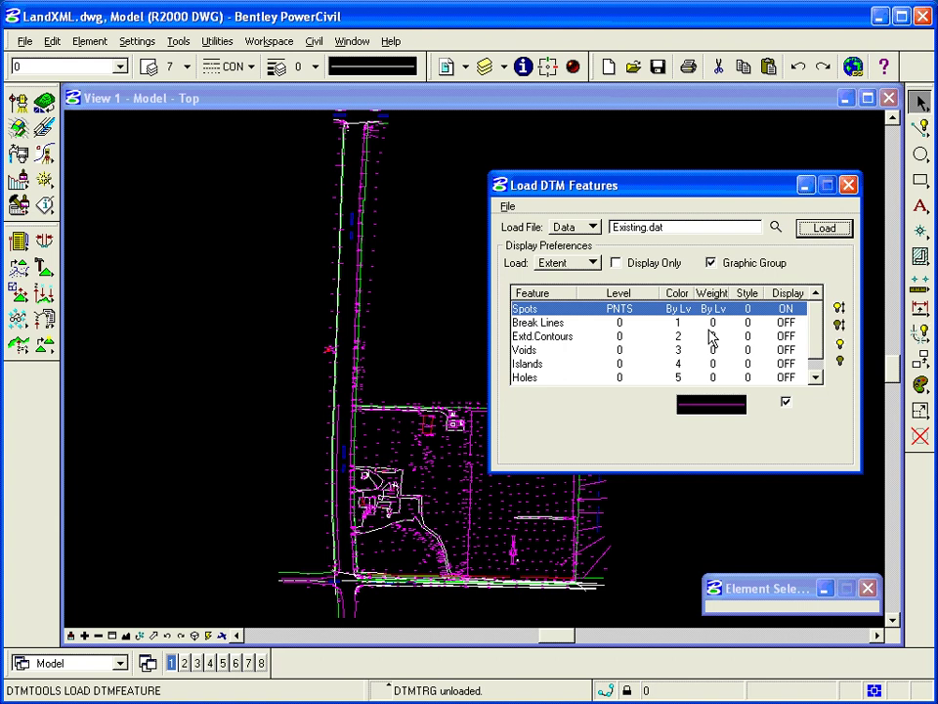
click(577, 227)
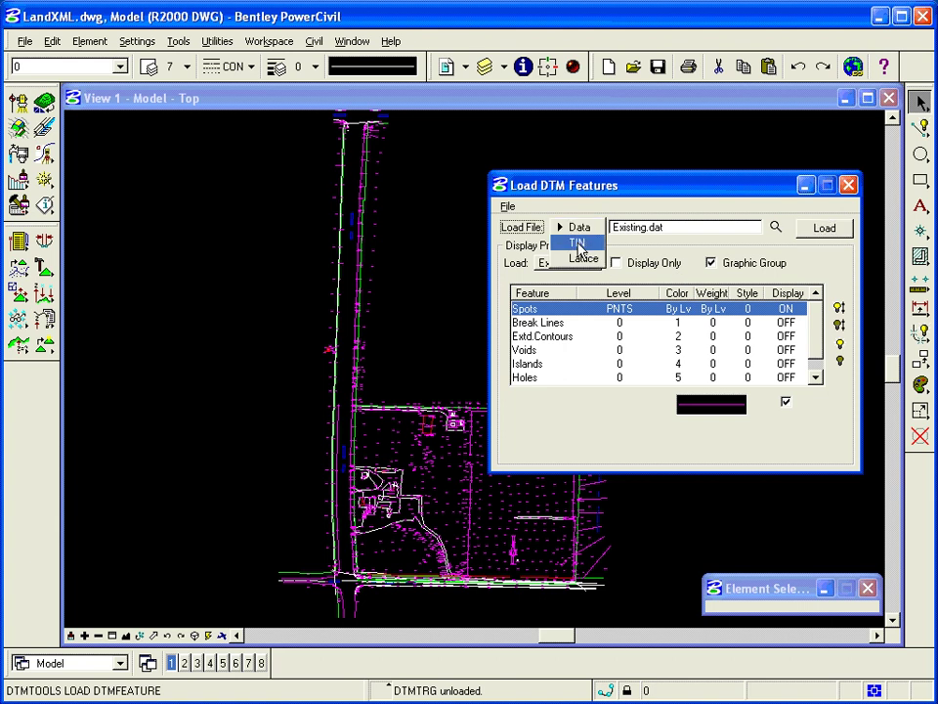
click(578, 244)
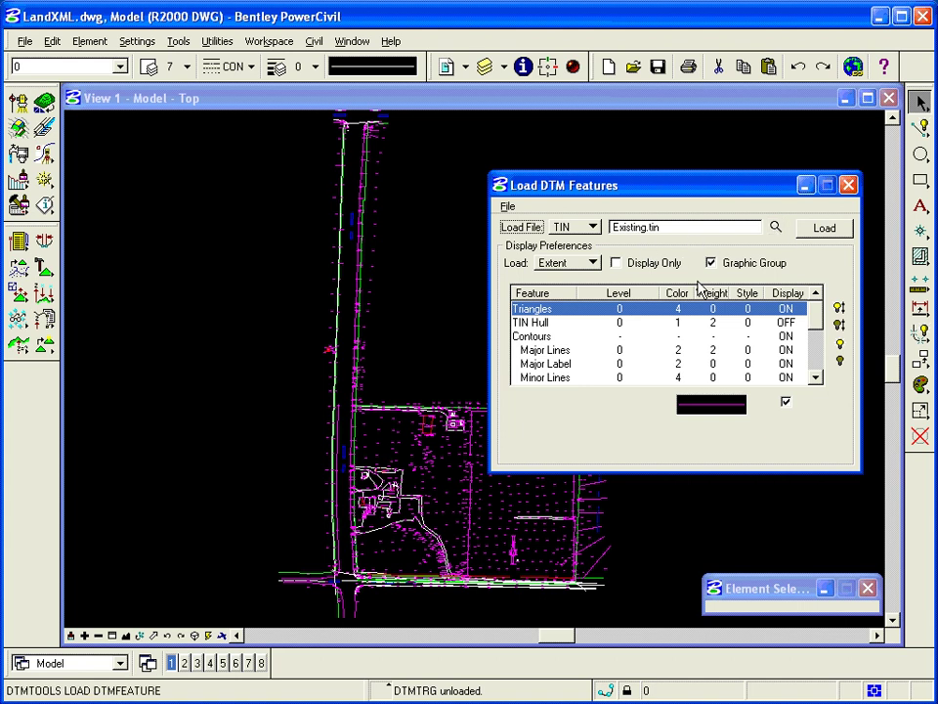
click(627, 265)
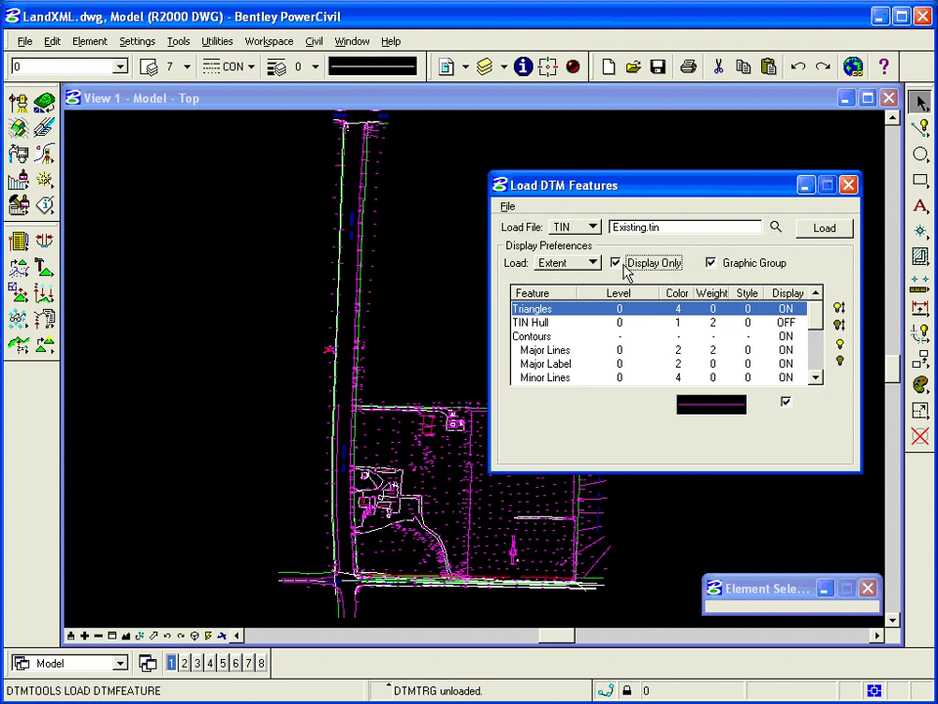
click(828, 231)
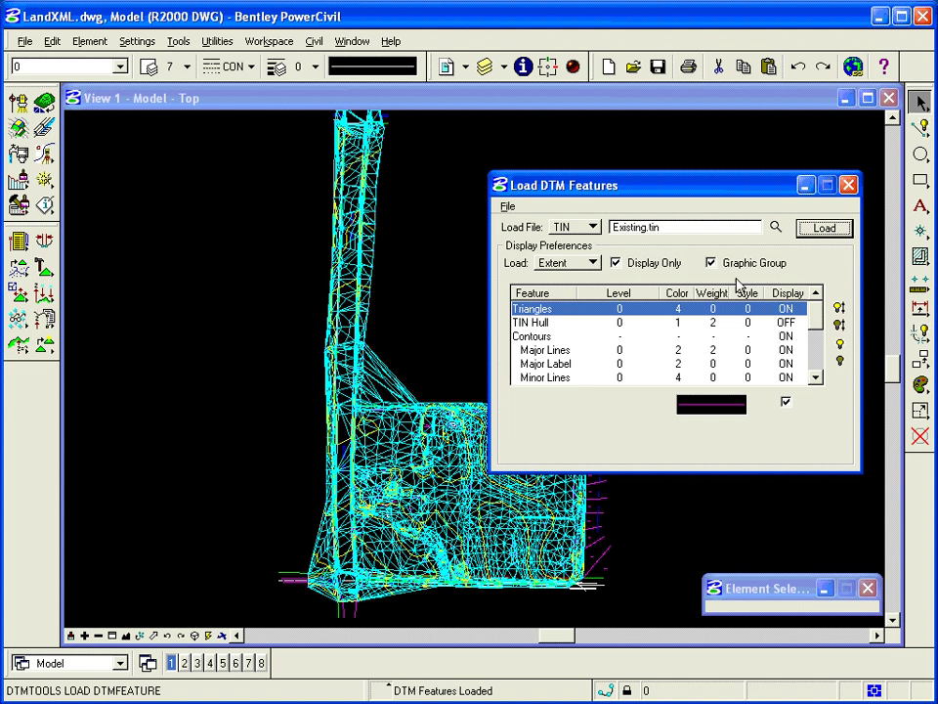
Redraw the TIN triangles in a zoomed window, then fit the whole drawing
click(111, 635)
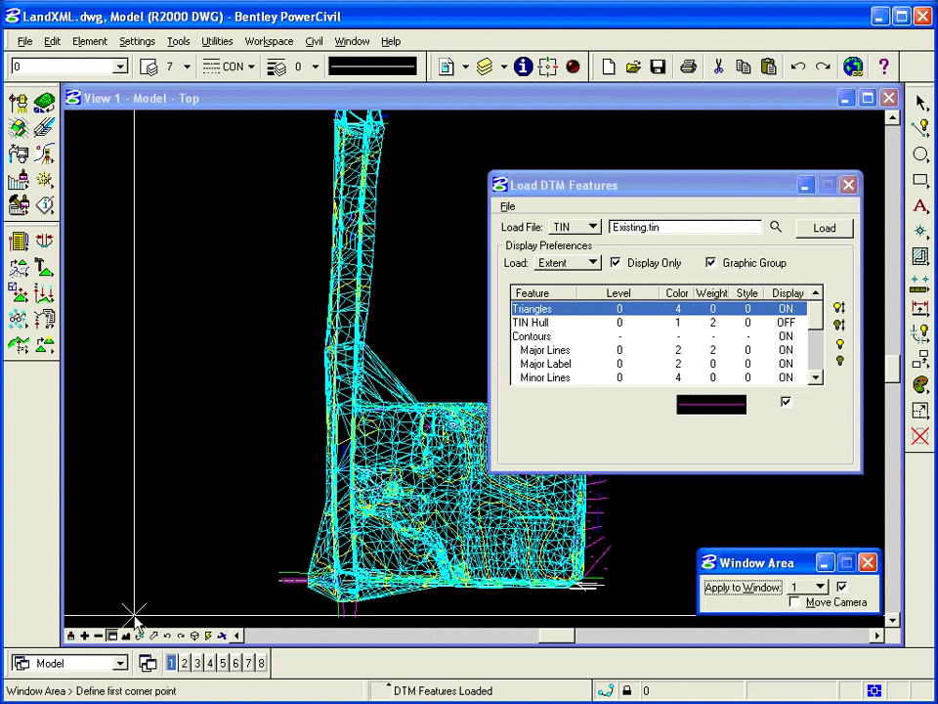
click(310, 390)
click(449, 449)
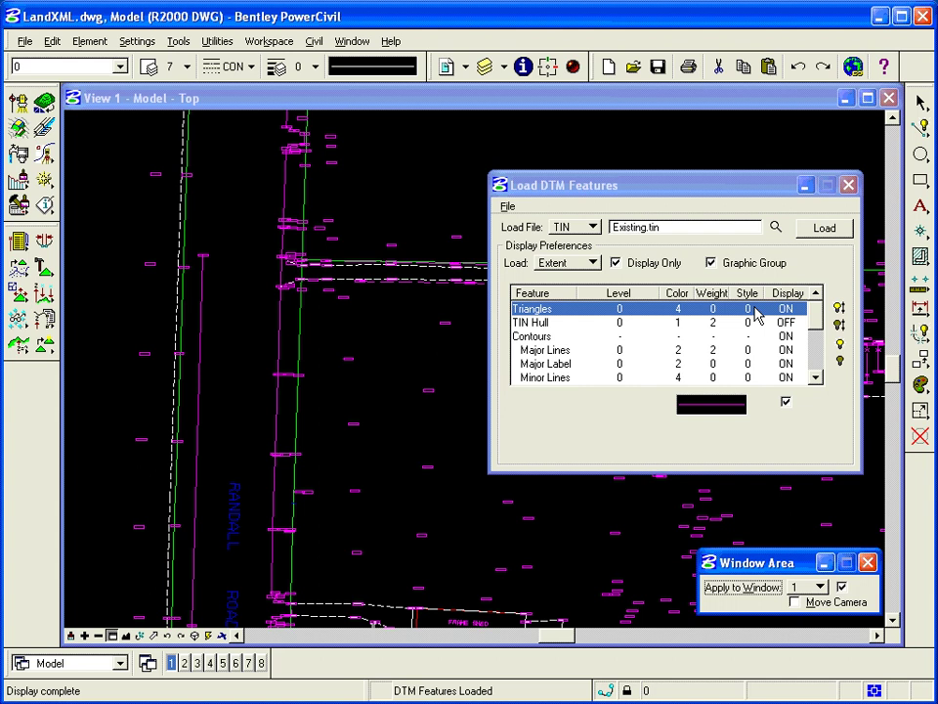
click(834, 231)
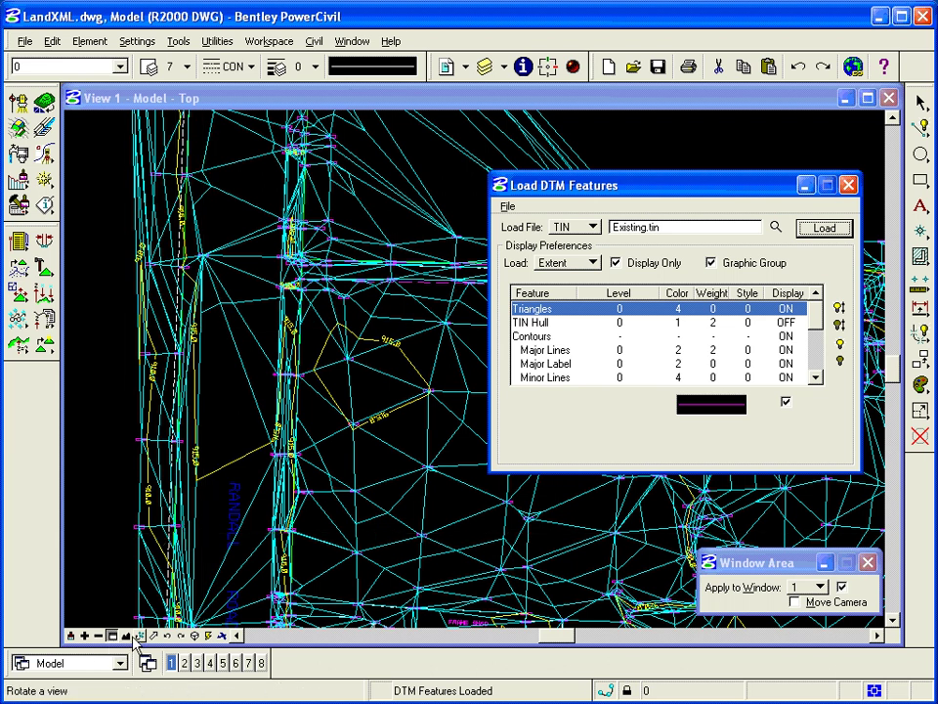
click(168, 636)
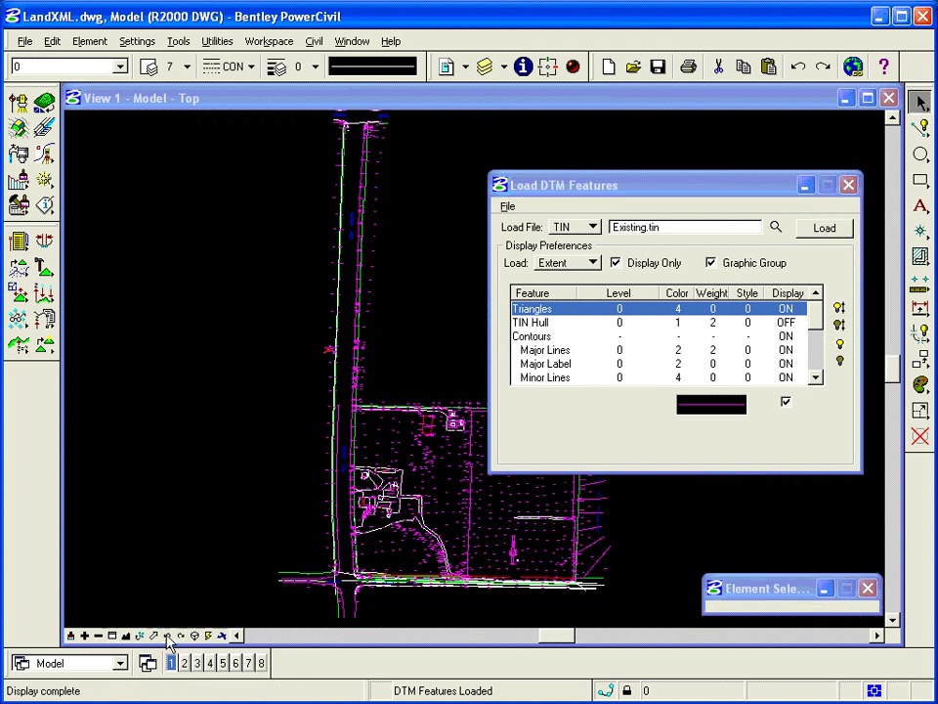
Redraw the TIN triangles zoomed on the road intersection, then float the DTM Utilities toolbar
click(111, 635)
click(330, 527)
click(478, 599)
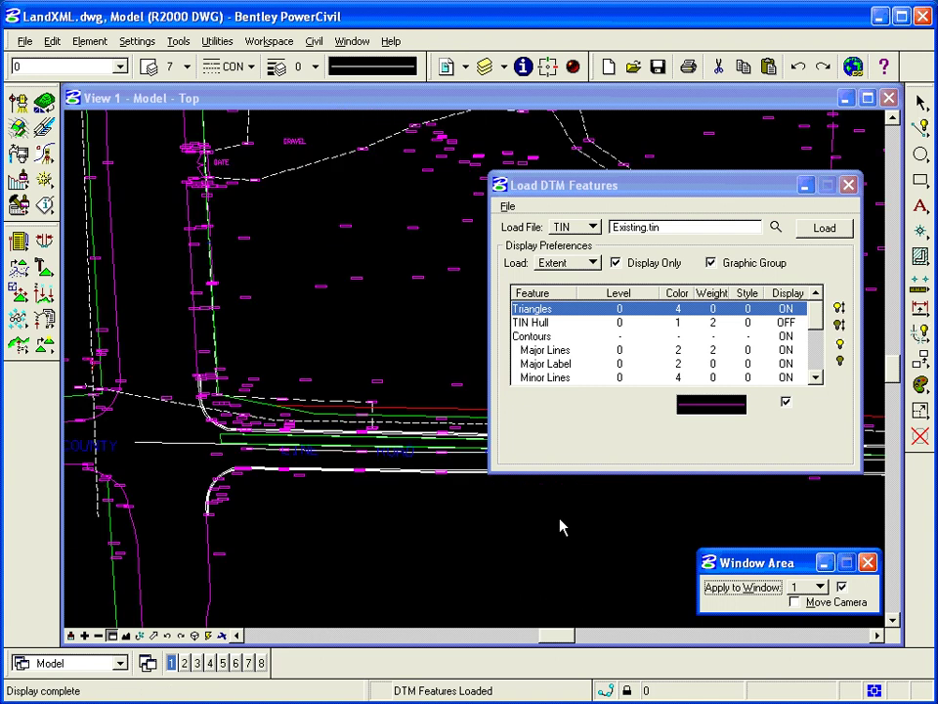
click(826, 229)
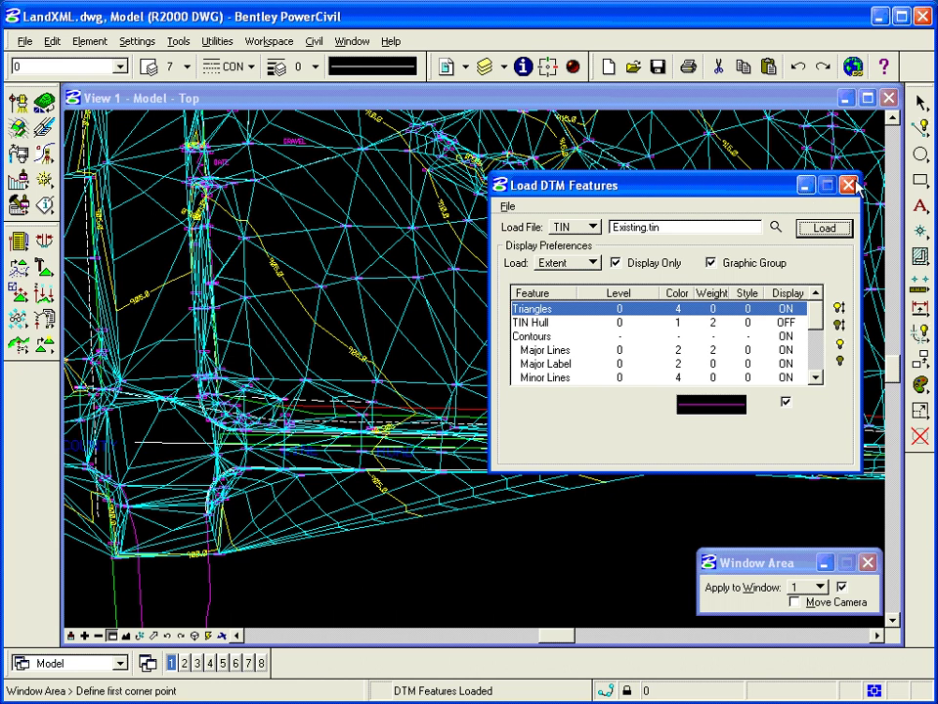
click(850, 185)
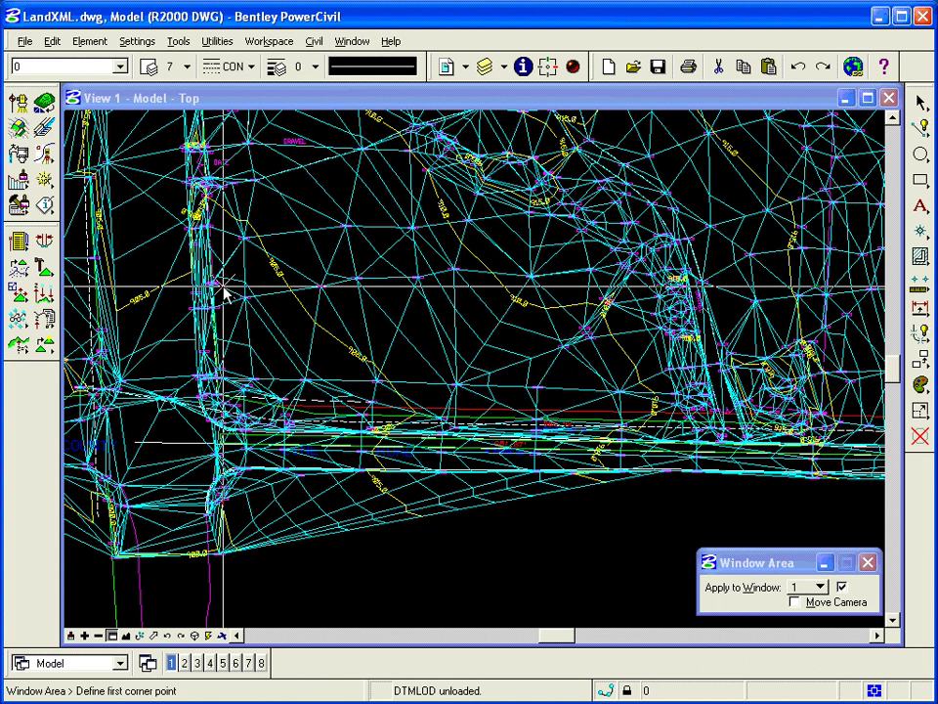
drag(46, 344, 344, 152)
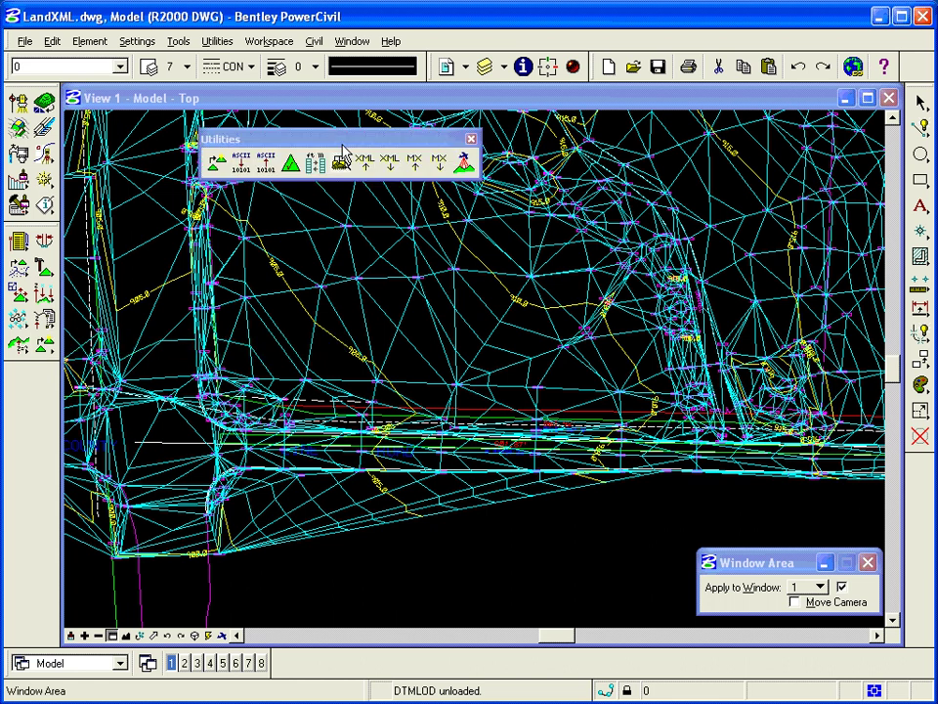
Start a LandXML export of Existing.tin with project name 'PowerCivil LandXML'
click(389, 164)
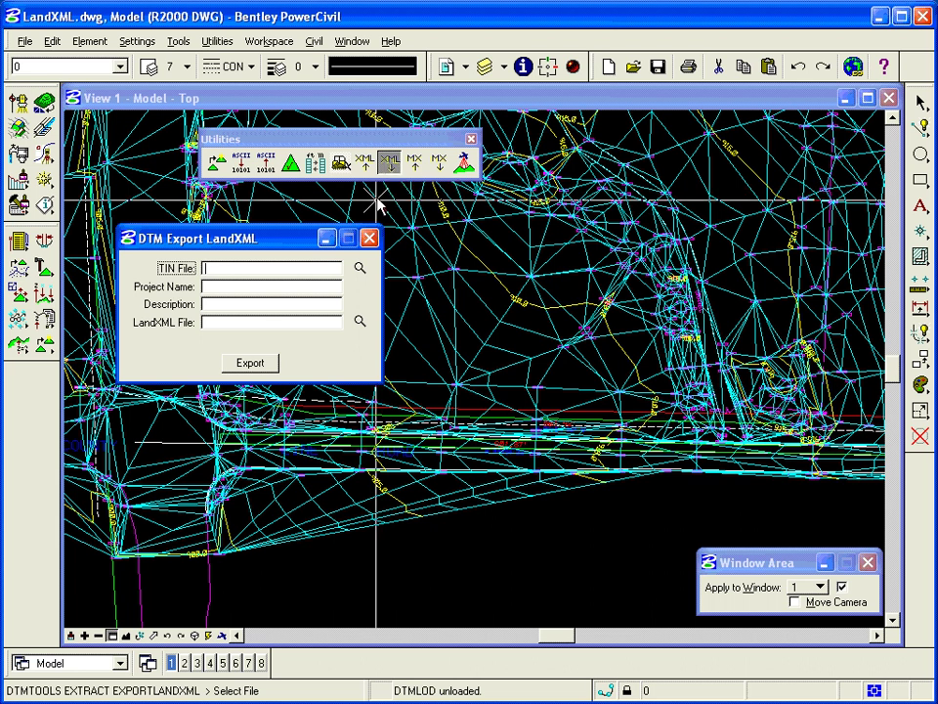
click(359, 267)
click(257, 221)
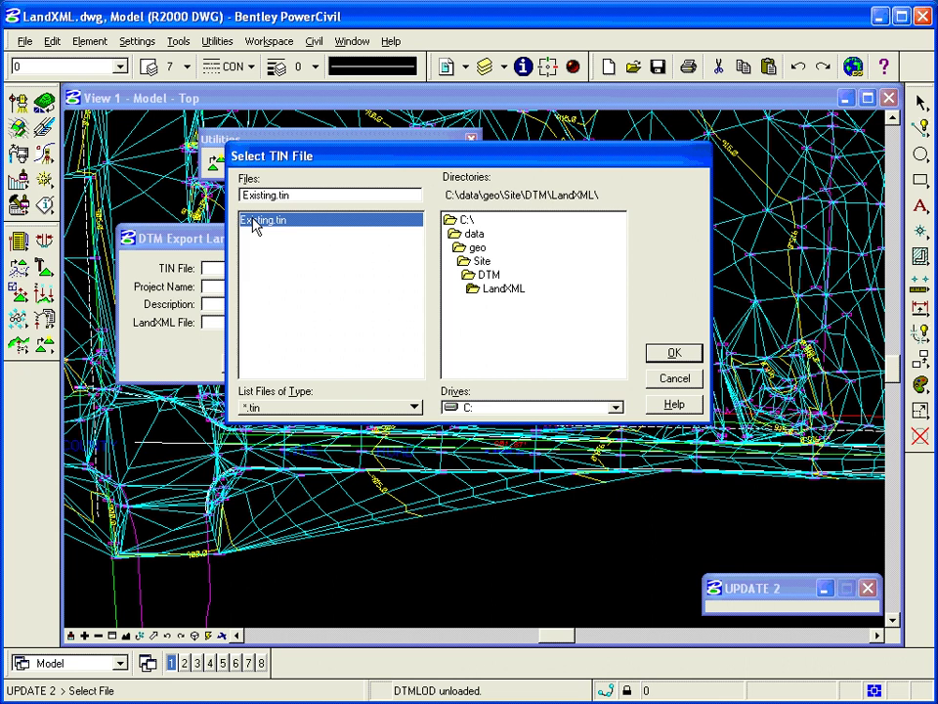
click(675, 356)
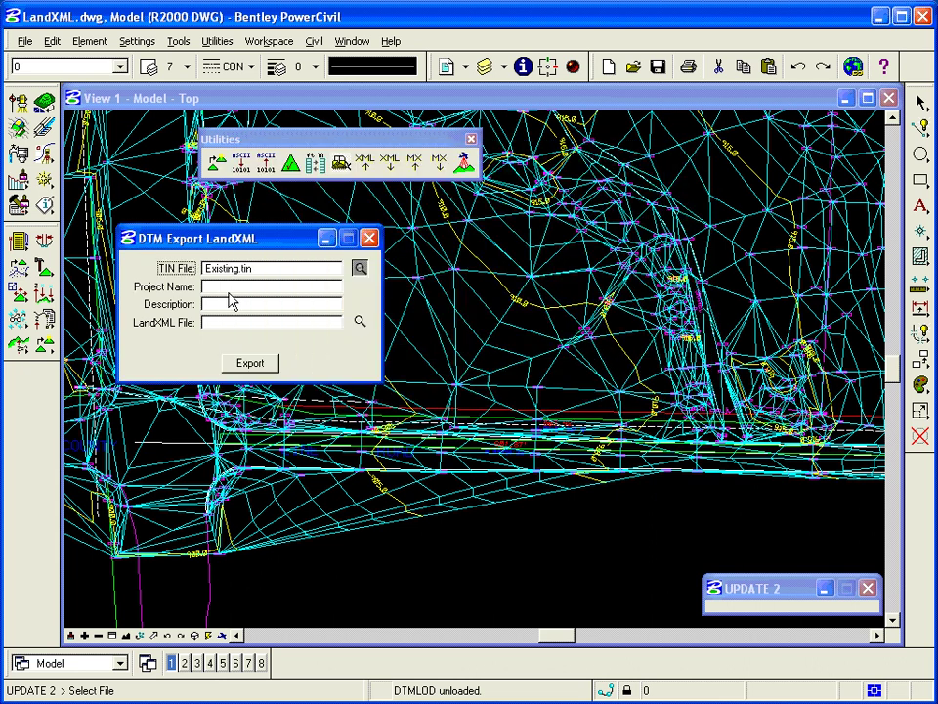
click(222, 289)
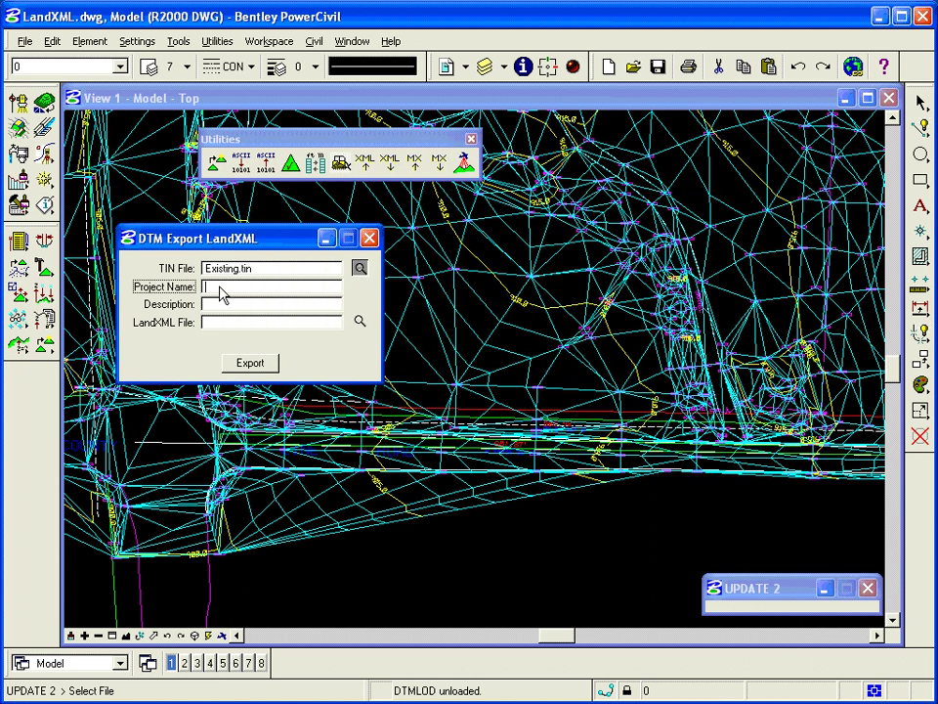
text(PowerCivil LandXML)
key(Tab)
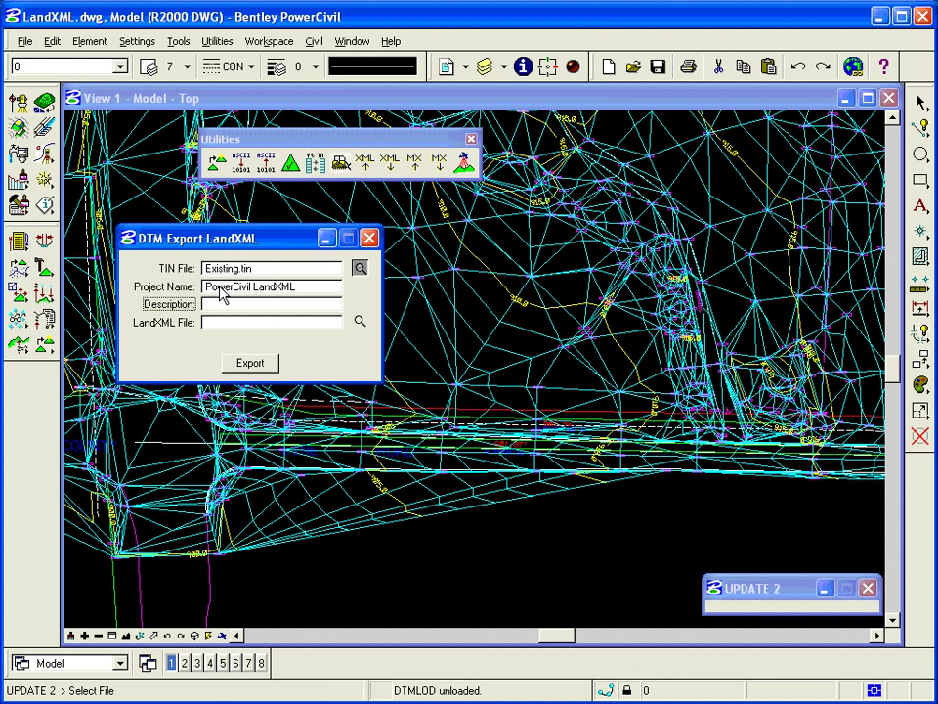
Add description 'Export TIN to LandXML', export as PowerCivil.xml, and open it in UltraEdit-32
text(Export TIN to Land)
key(BackSpace)
key(BackSpace)
key(BackSpace)
key(BackSpace)
text(XM)
key(BackSpace)
key(BackSpace)
key(BackSpace)
key(BackSpace)
key(BackSpace)
key(BackSpace)
text(to LandXML)
key(Tab)
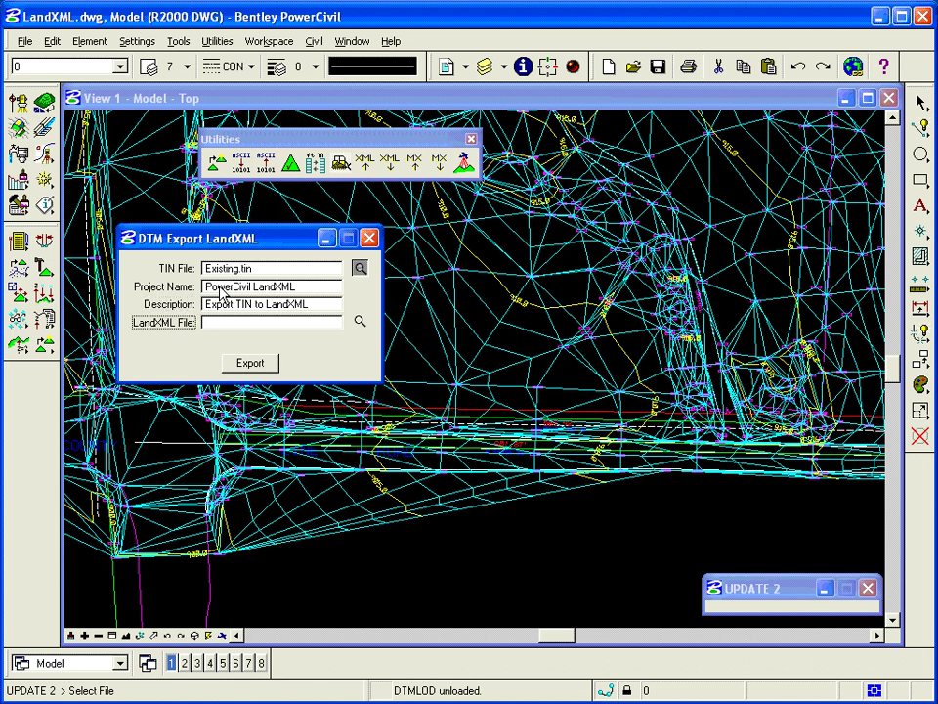
text(PowerCivil.xml)
key(Tab)
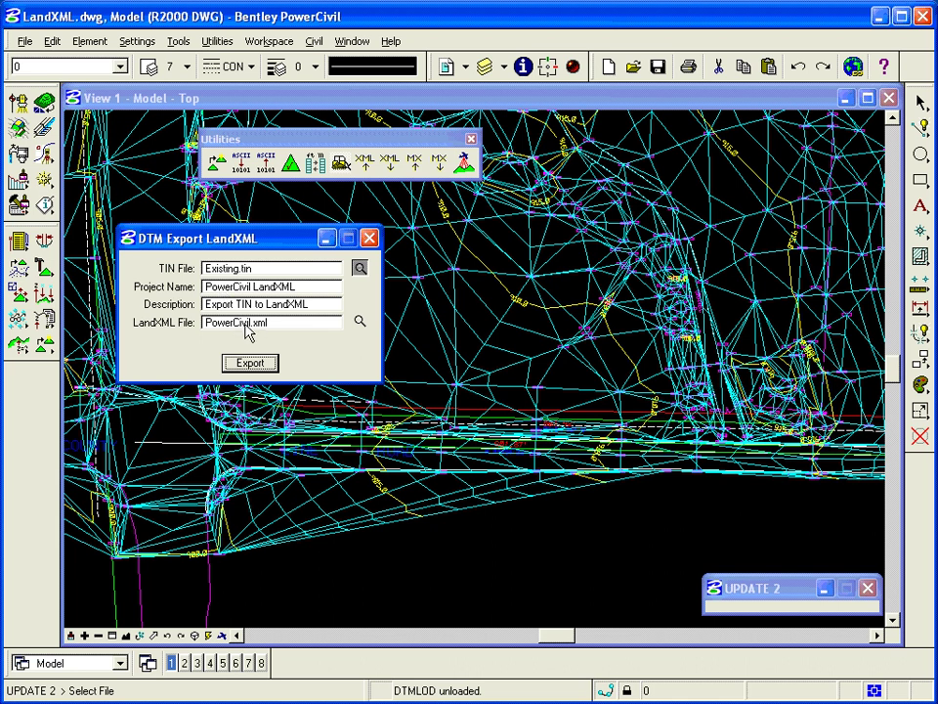
click(252, 364)
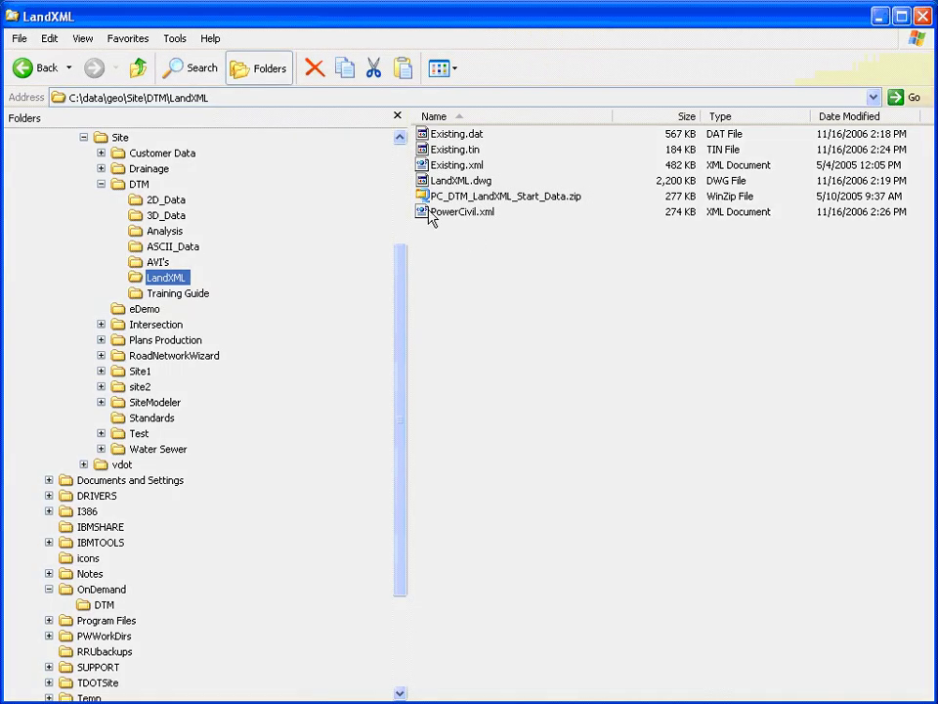
right_click(430, 211)
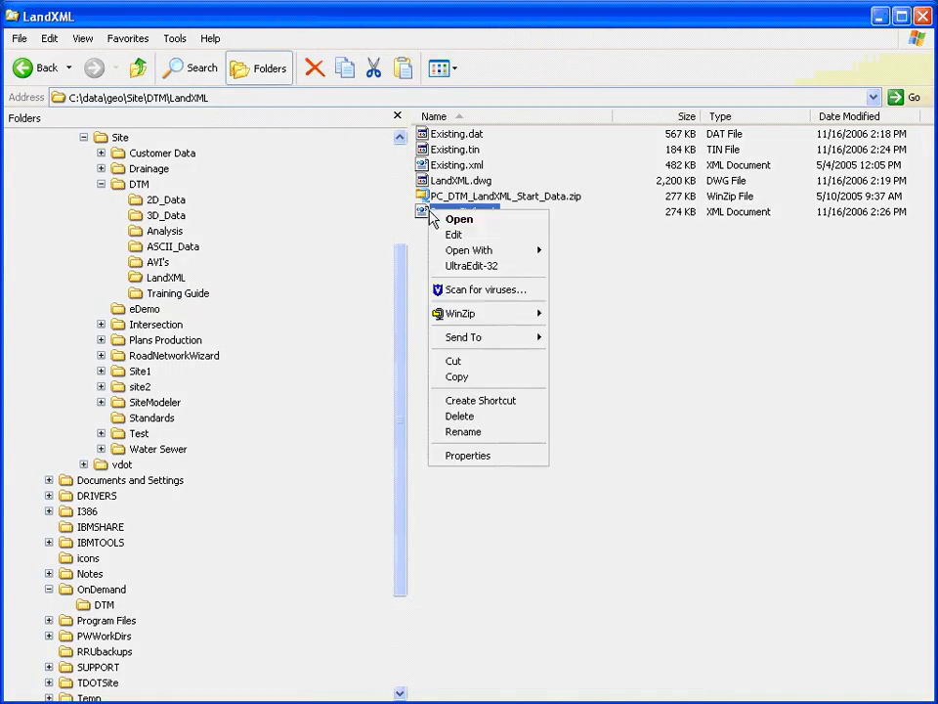
click(465, 266)
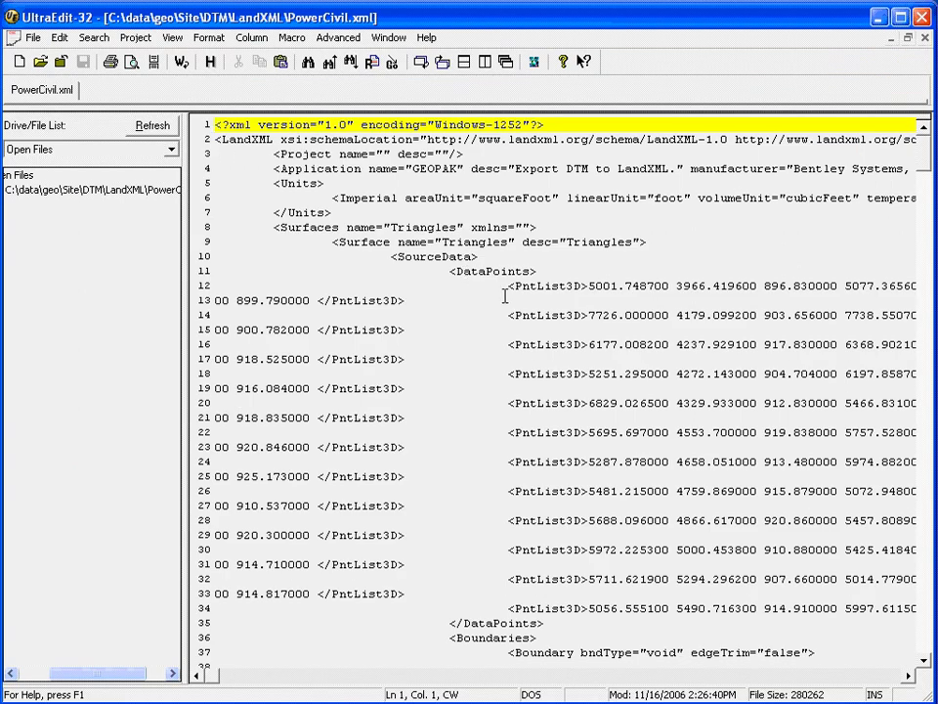
scroll(925, 207, down, 6)
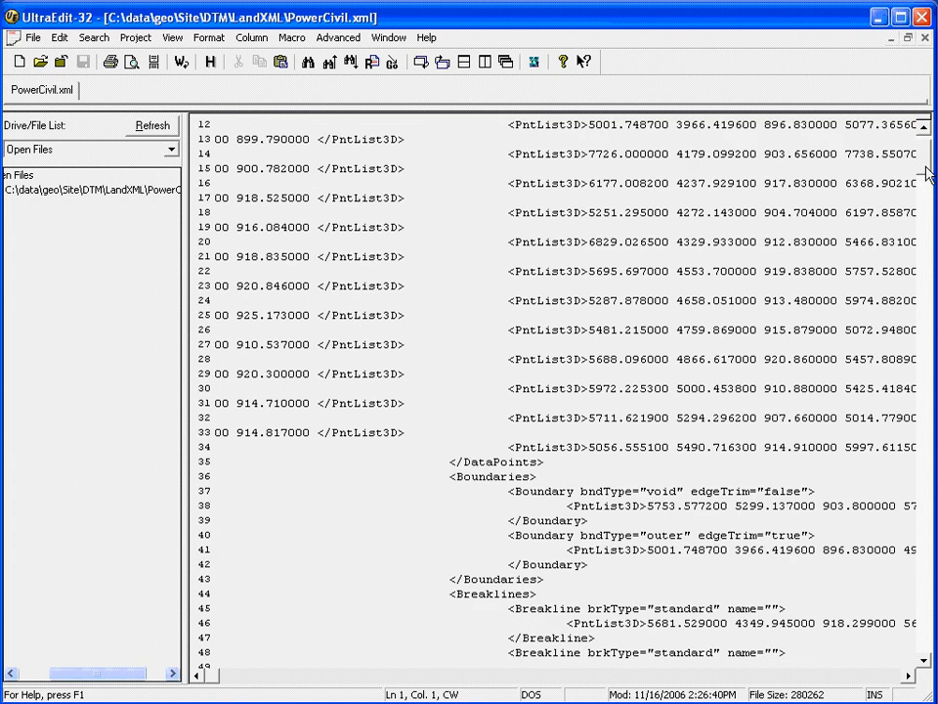
drag(925, 202, 928, 137)
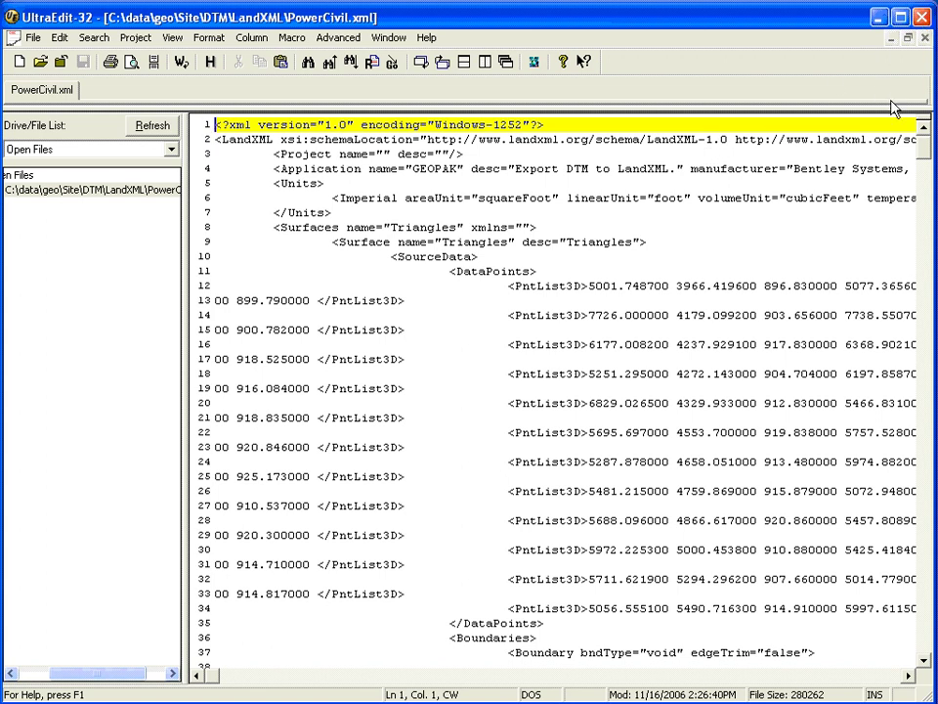
Close UltraEdit-32, returning to the LandXML folder showing PowerCivil.xml
click(923, 17)
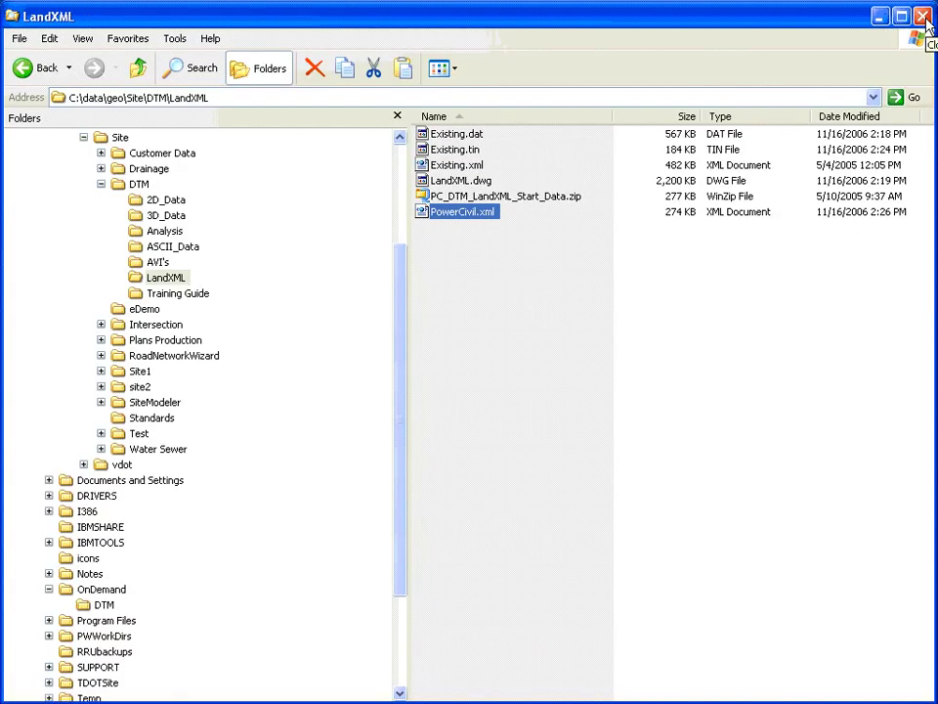